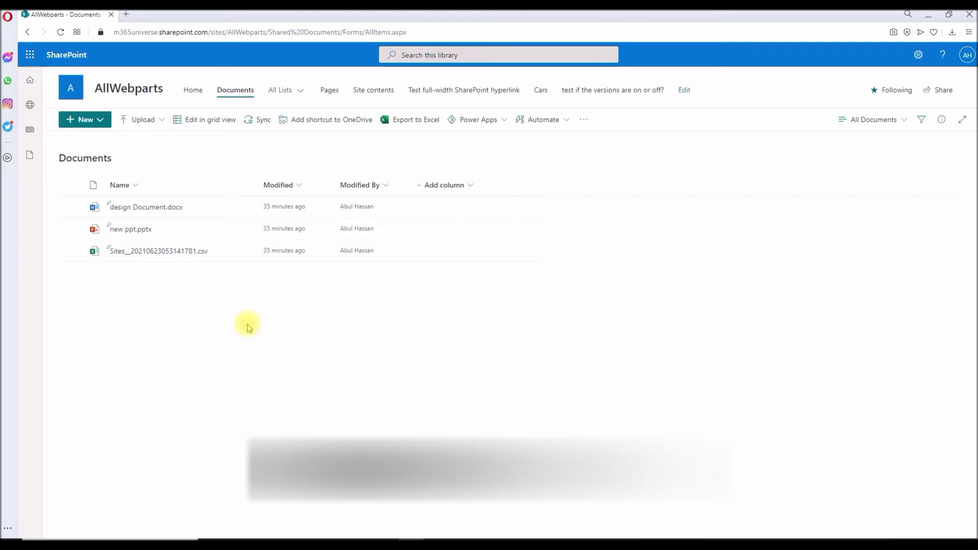
- Select design Document.docx and choose Download from its more-actions menu to bring up Save As
click(71, 210)
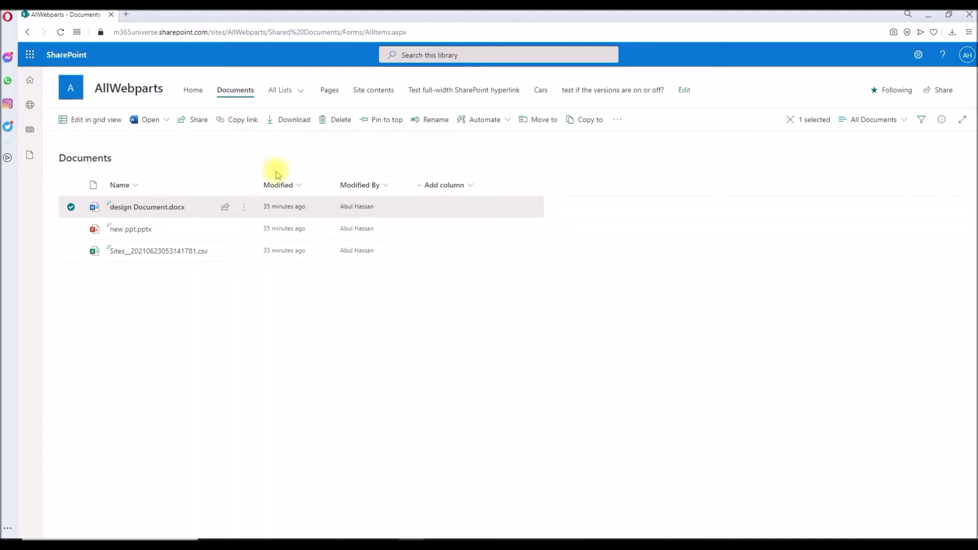
mouse_move(247, 211)
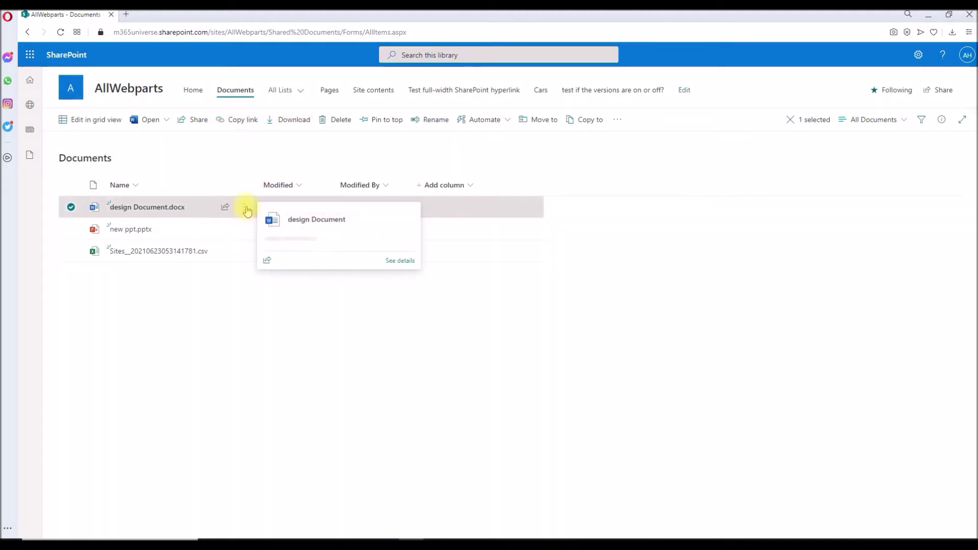
click(245, 207)
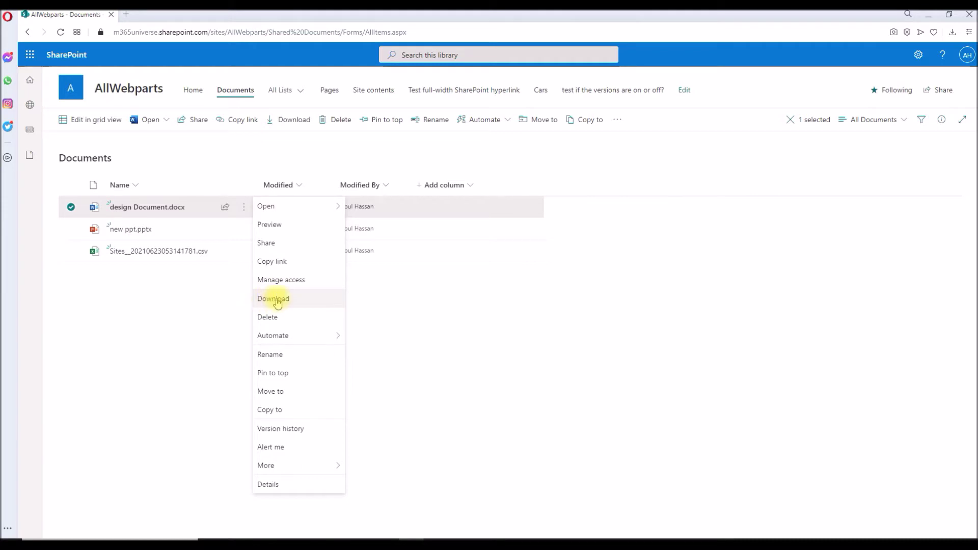
click(277, 301)
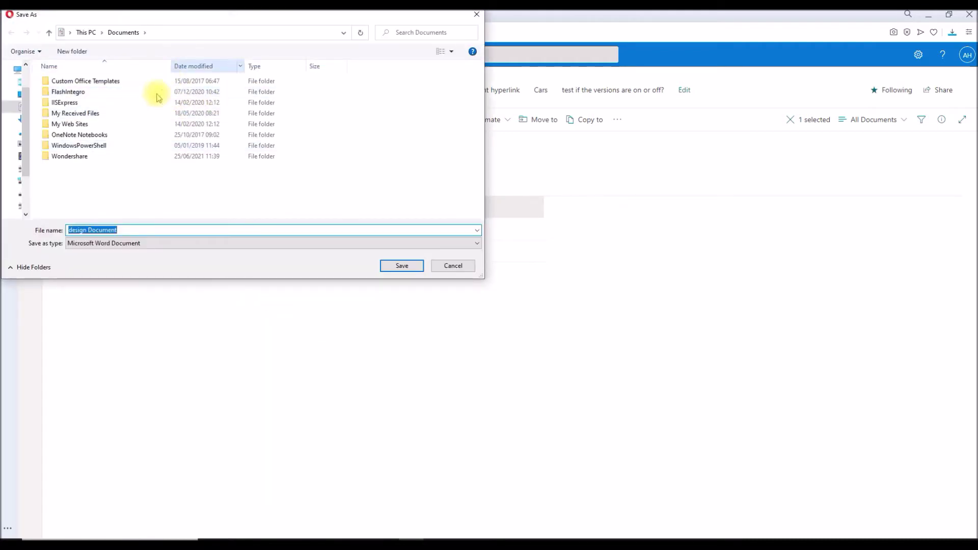
click(445, 266)
click(162, 396)
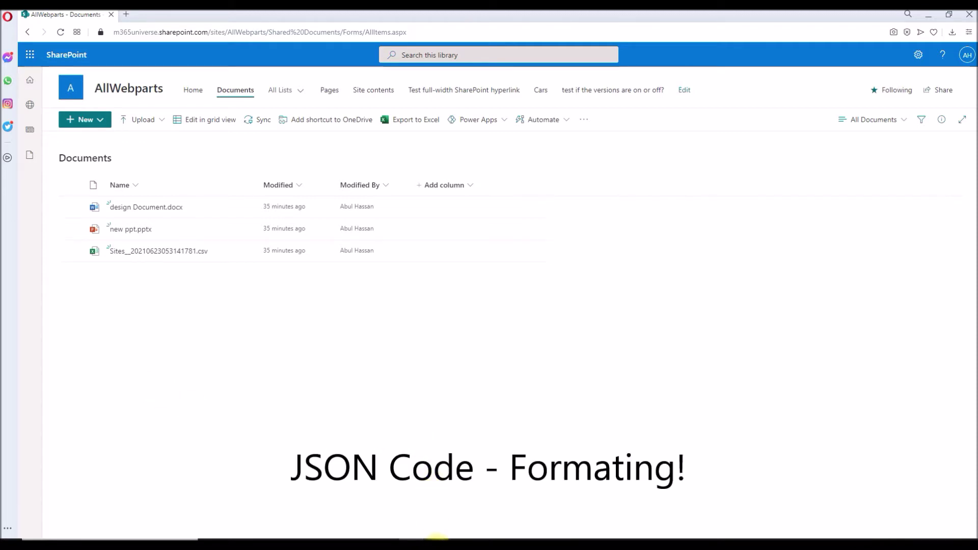
- In Notepad, review the elmType, target and href download lines, then select all the JSON code
click(437, 537)
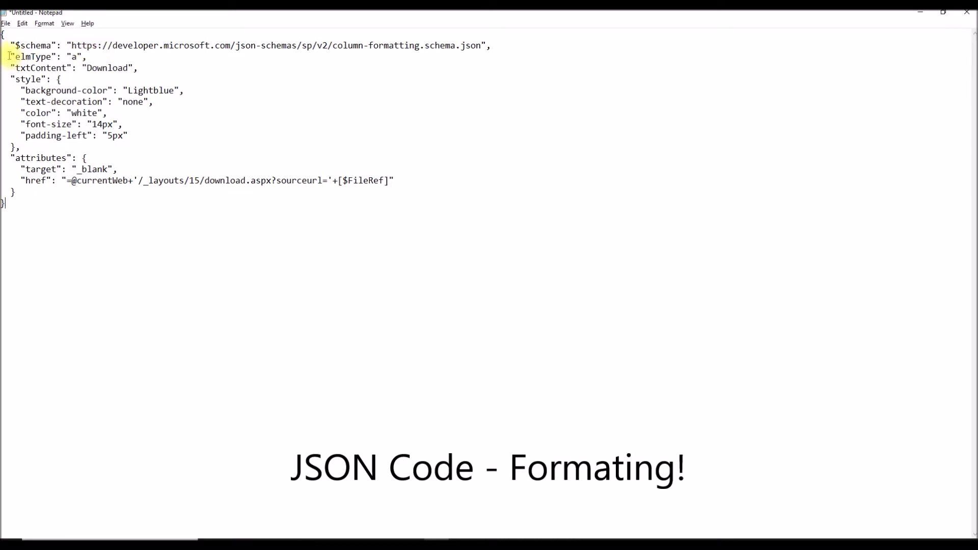
drag(10, 56, 148, 55)
click(147, 57)
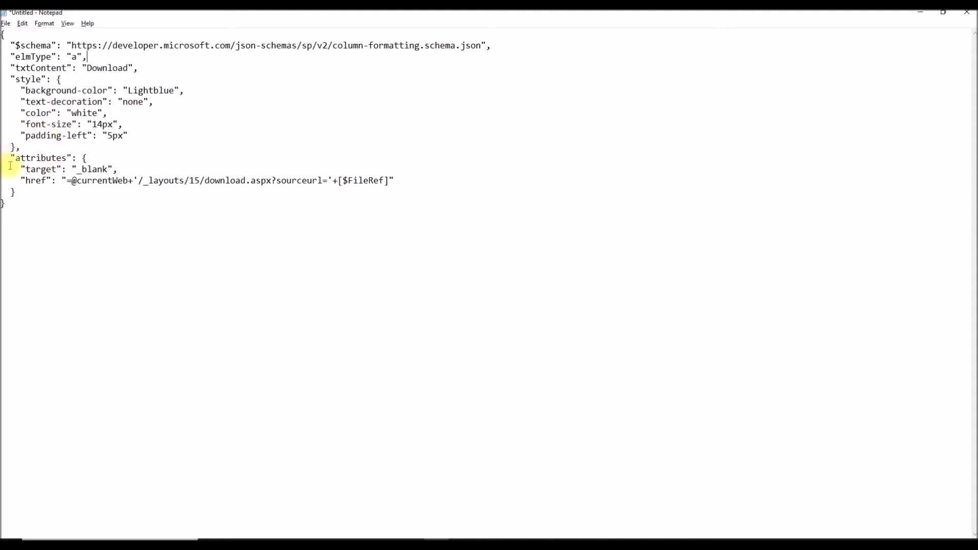
drag(22, 167, 127, 170)
click(131, 170)
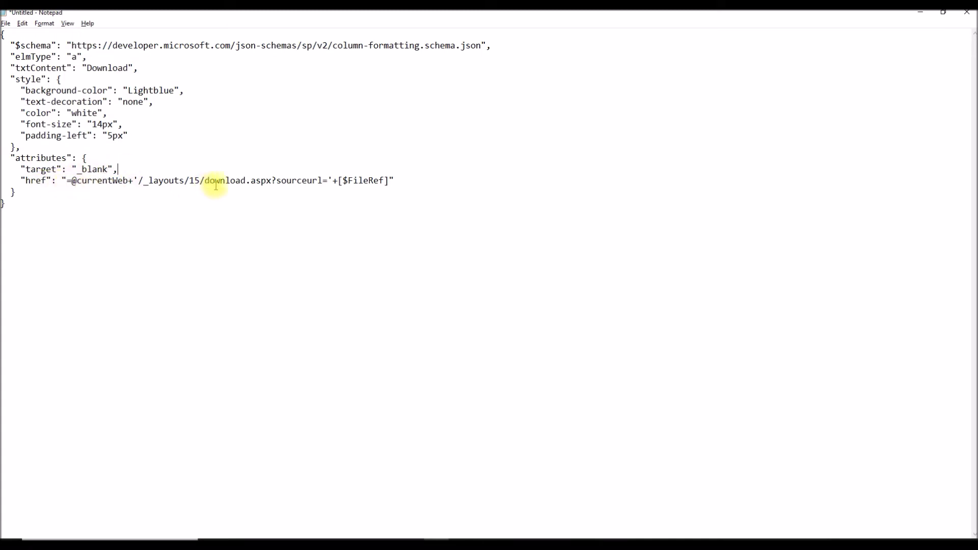
drag(67, 181, 413, 177)
click(413, 180)
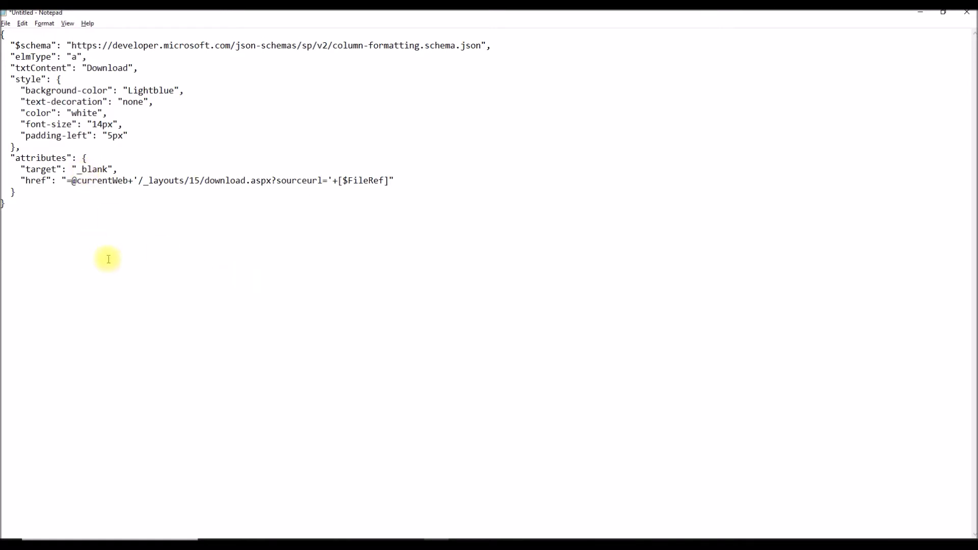
drag(10, 206, 4, 34)
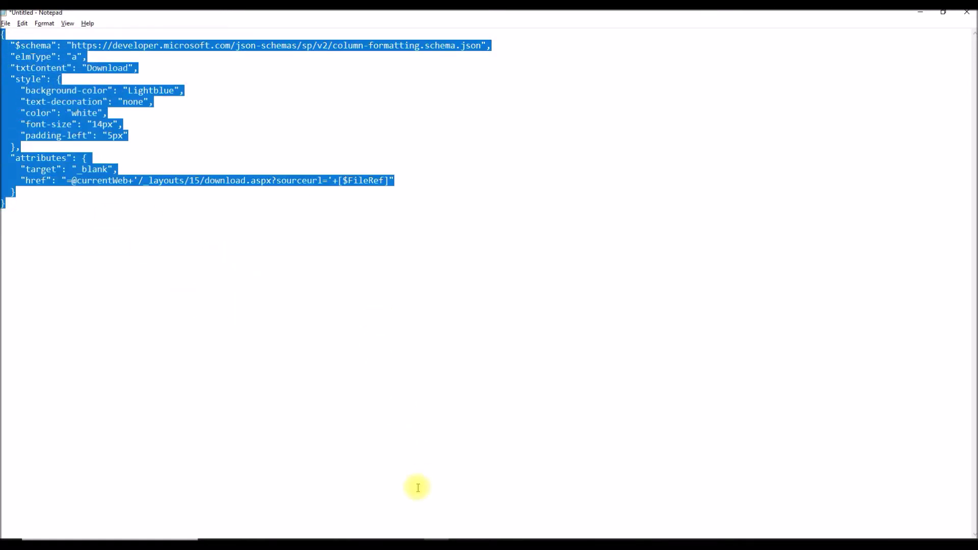
click(410, 538)
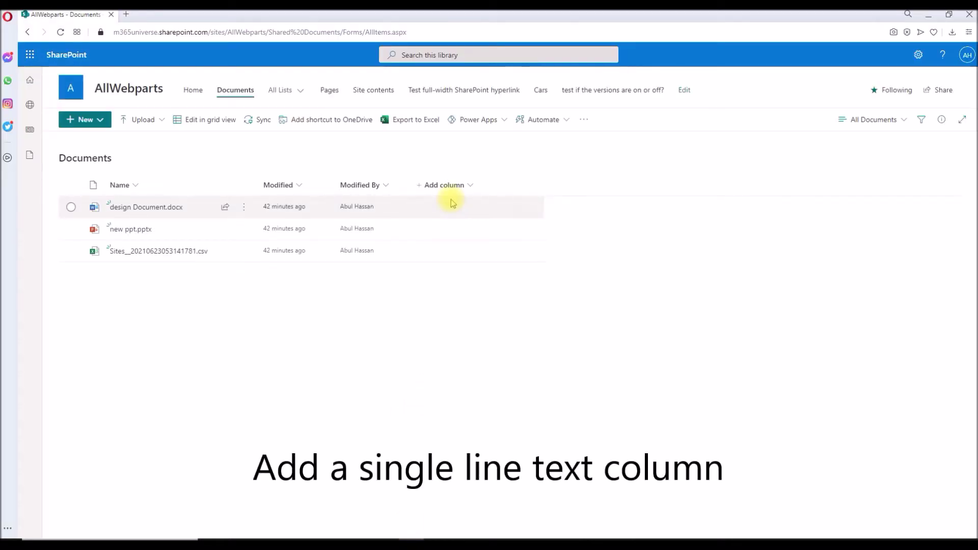
- Add a single line of text column named 'Download' to the Documents library and save it
click(465, 187)
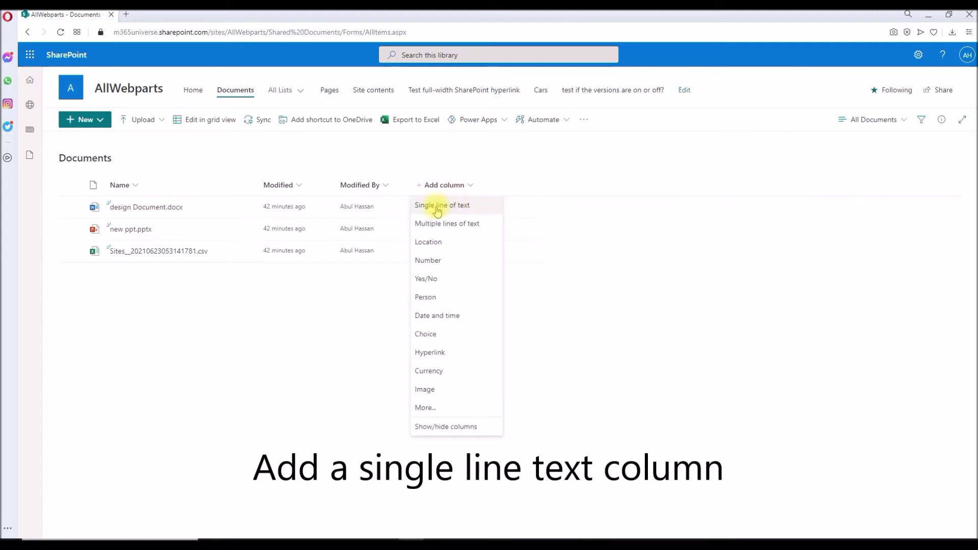
click(437, 209)
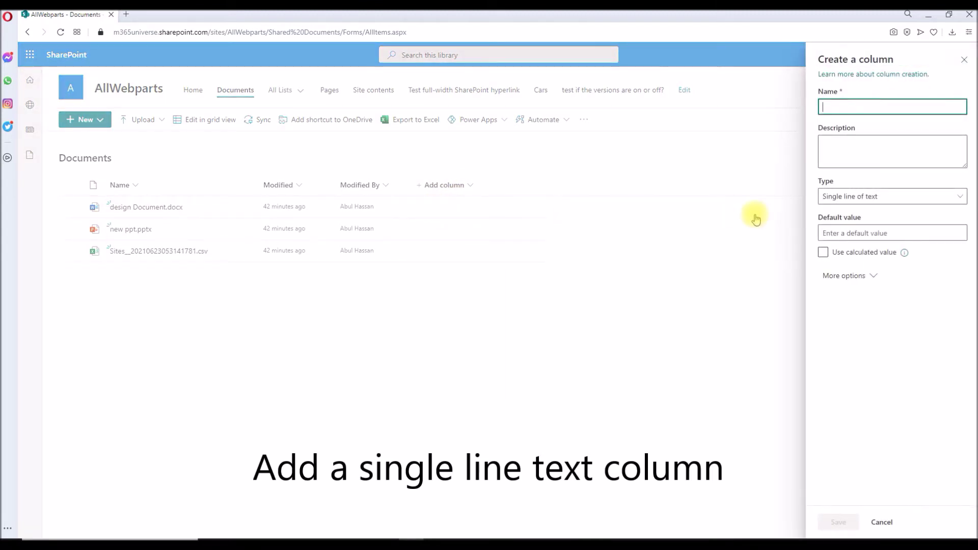
text(Down he)
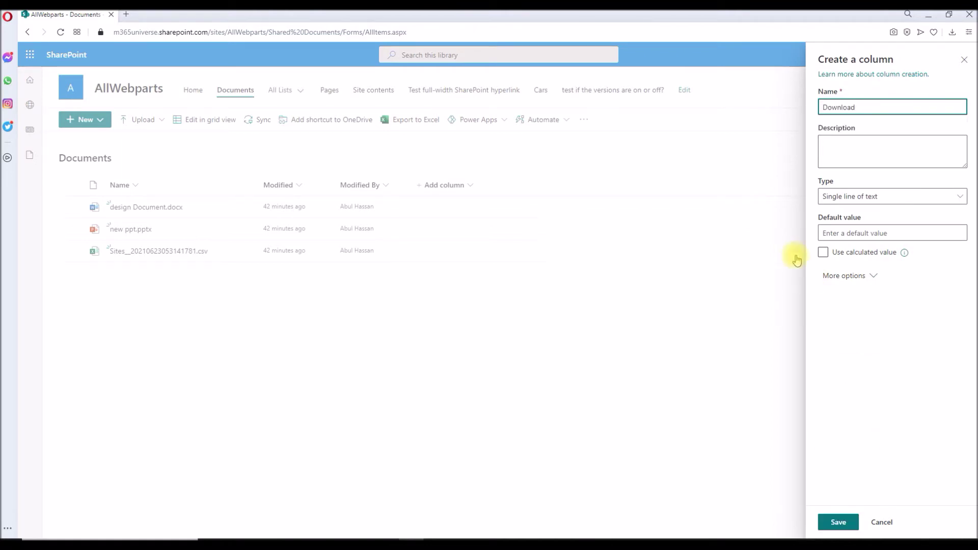
click(838, 523)
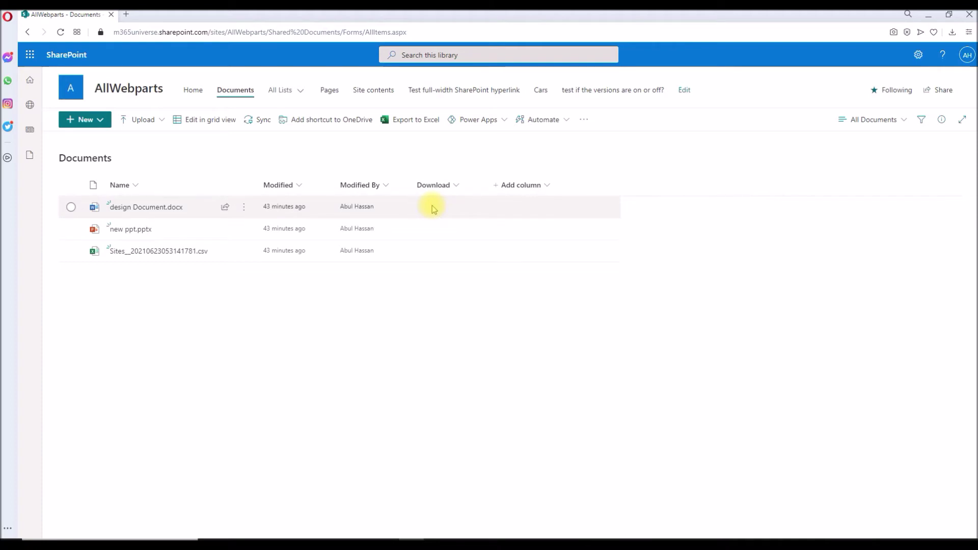
- Go through the gear's Library settings to the Download column's Edit Column page
click(920, 54)
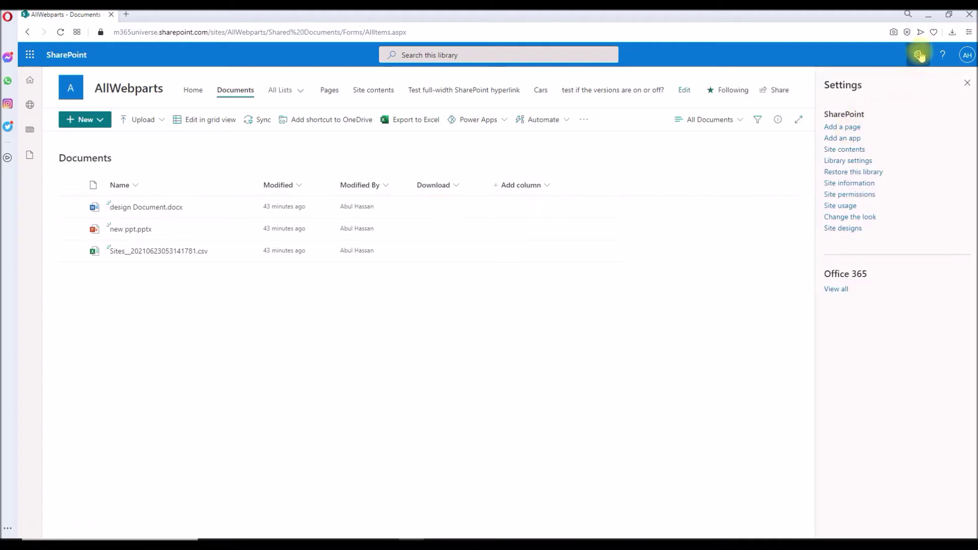
click(843, 161)
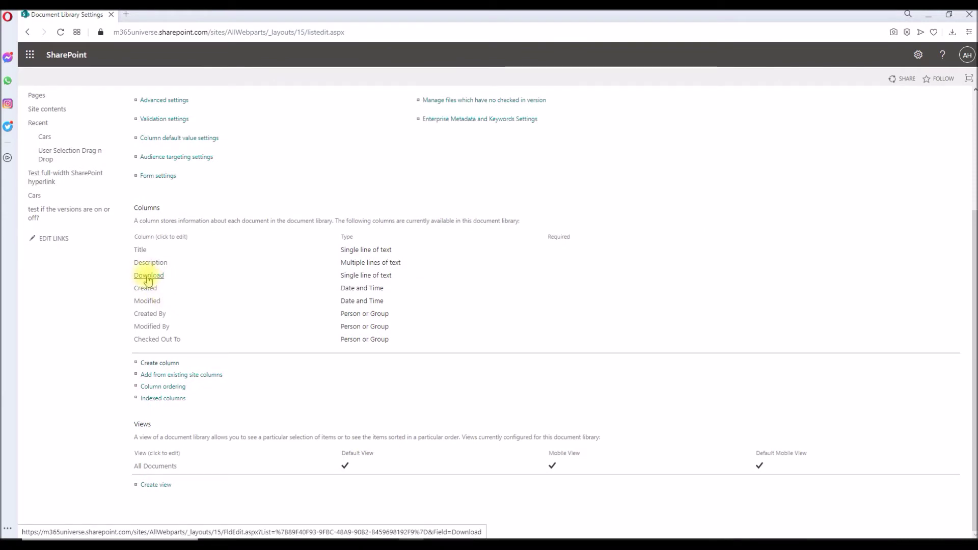
click(148, 277)
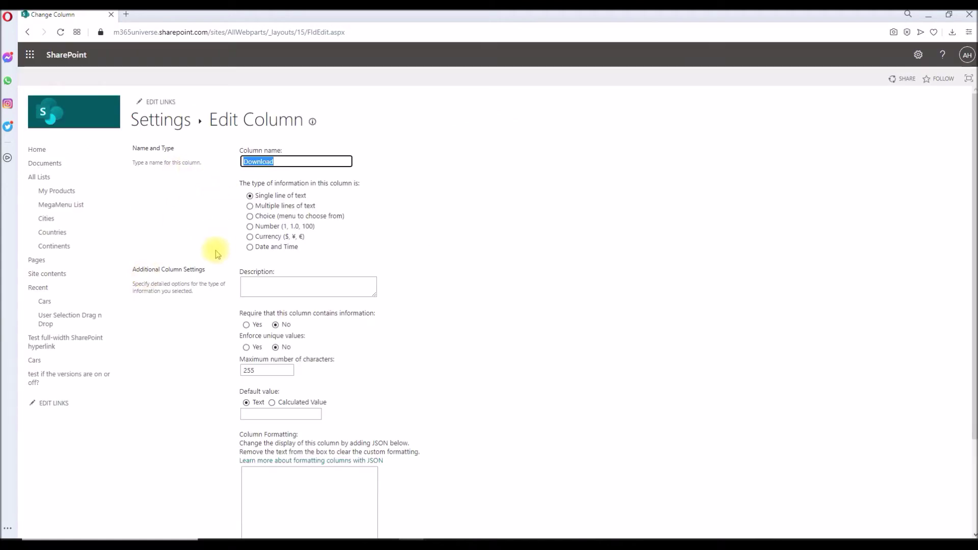
- Paste the copied JSON into the Download column's Column Formatting box and save with OK
scroll(215, 250, down, 2)
scroll(281, 389, down, 1)
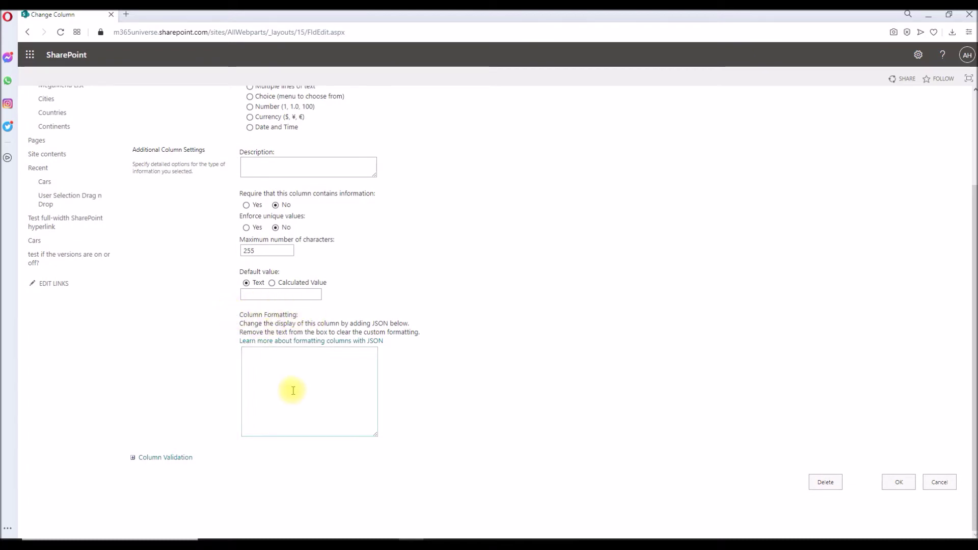
click(325, 376)
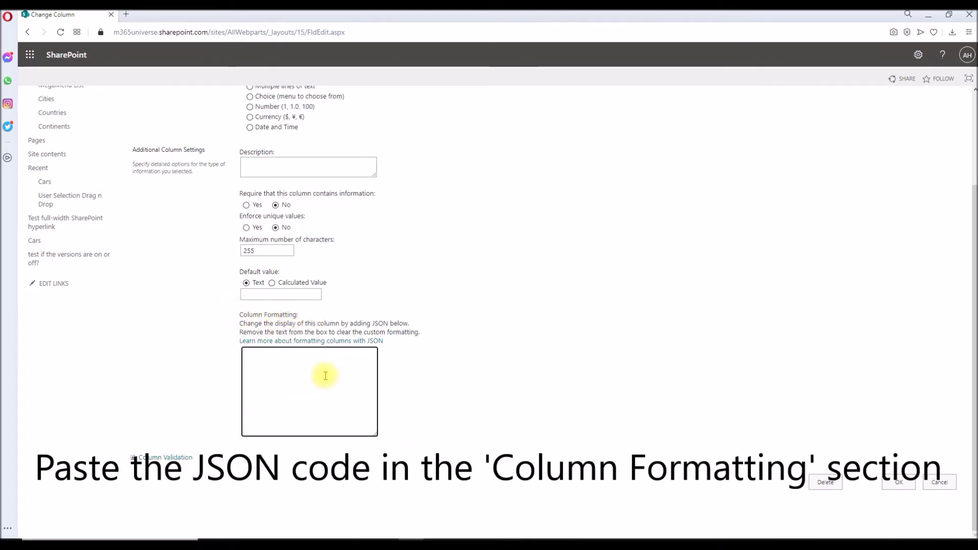
key(ctrl+v)
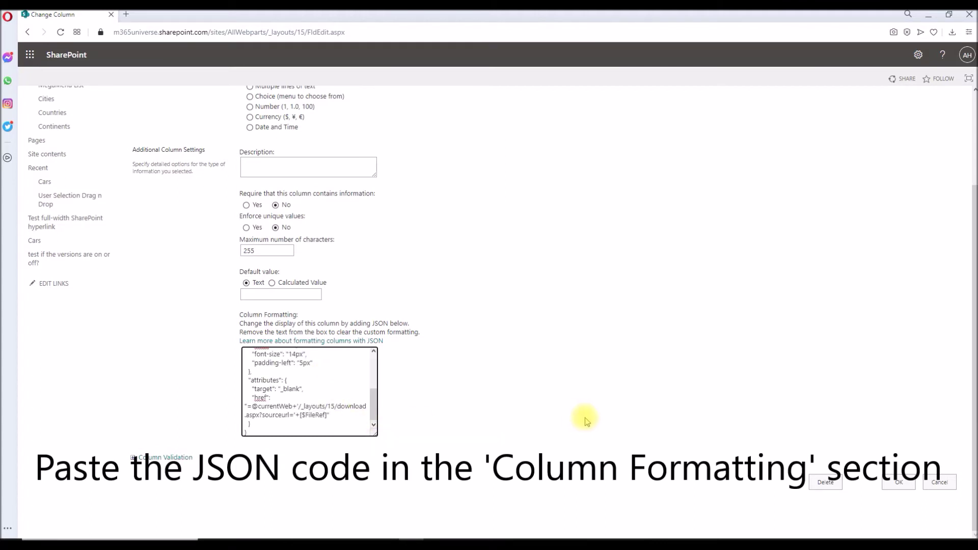
click(895, 482)
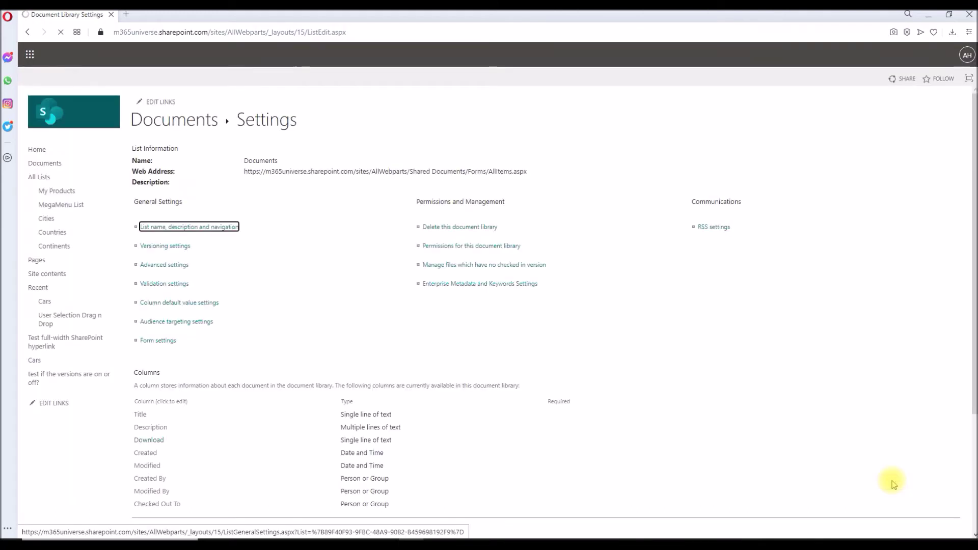
click(187, 126)
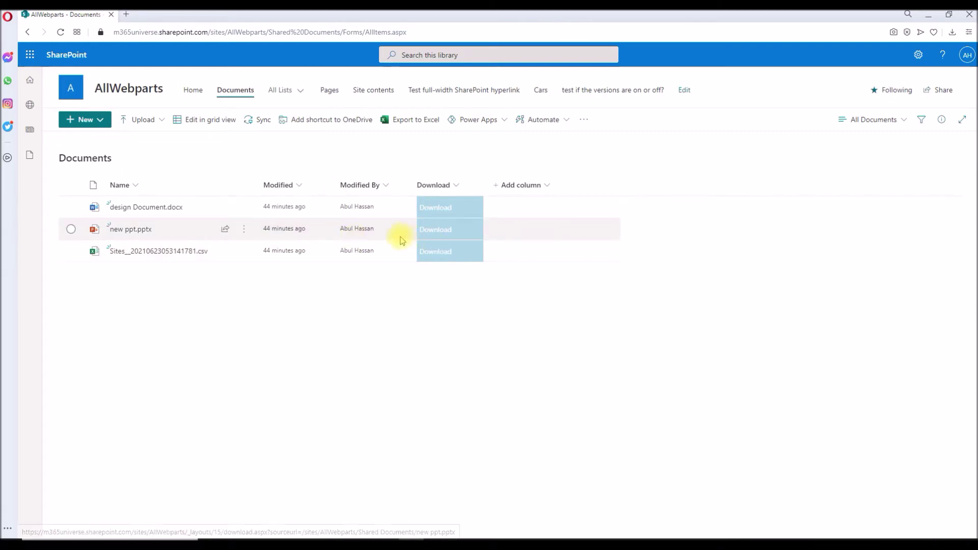
click(435, 230)
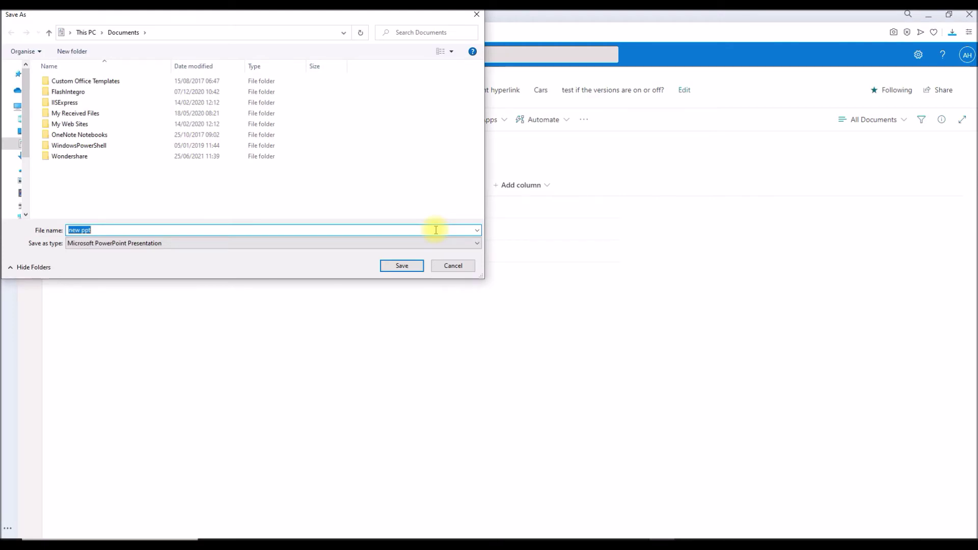
click(451, 265)
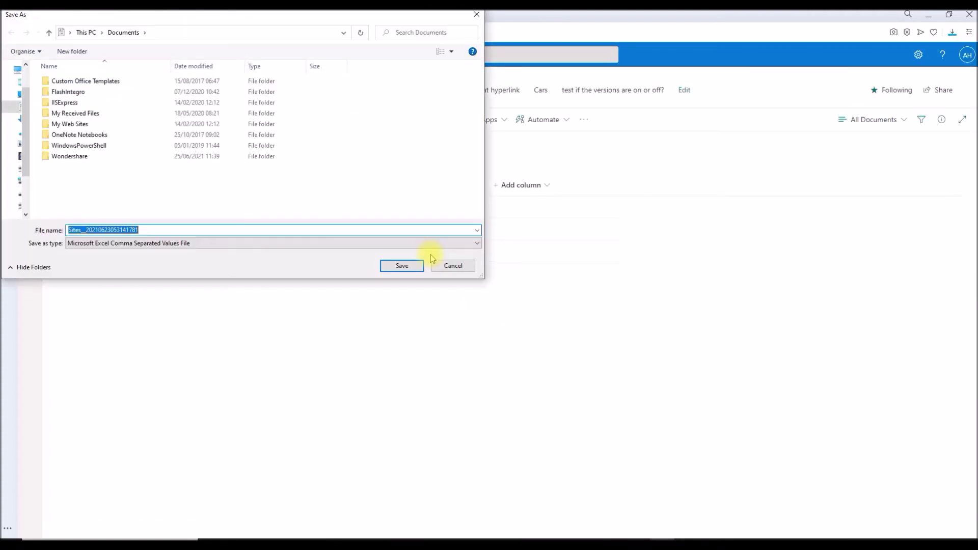
click(452, 266)
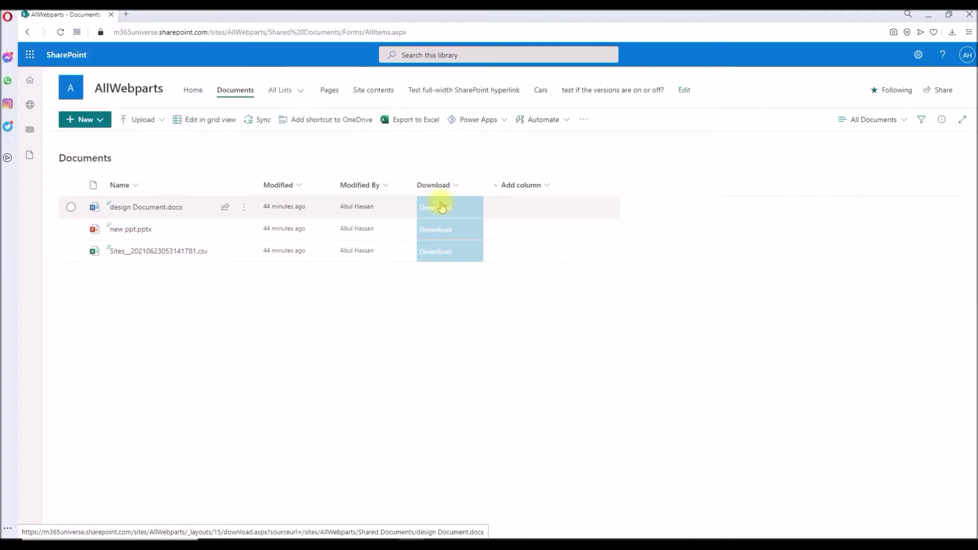
click(441, 208)
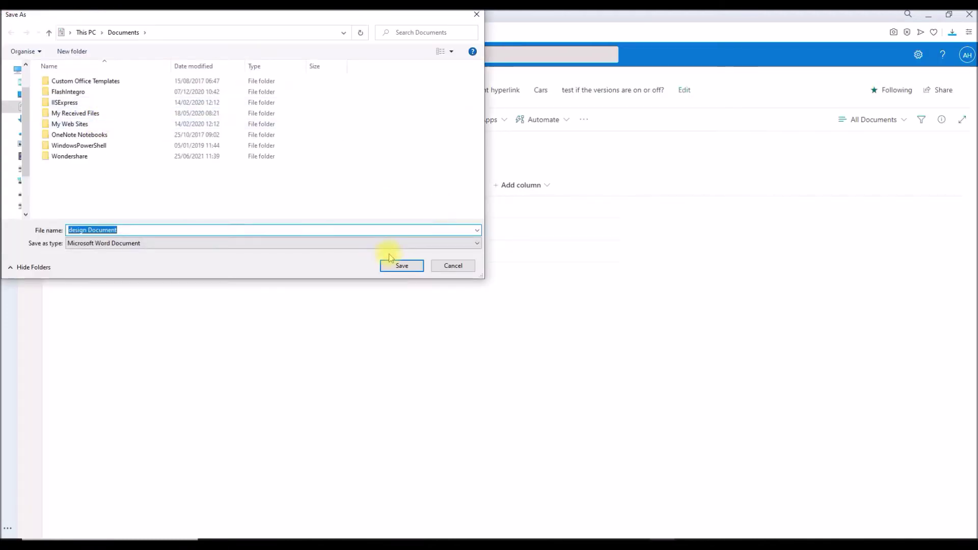
click(452, 266)
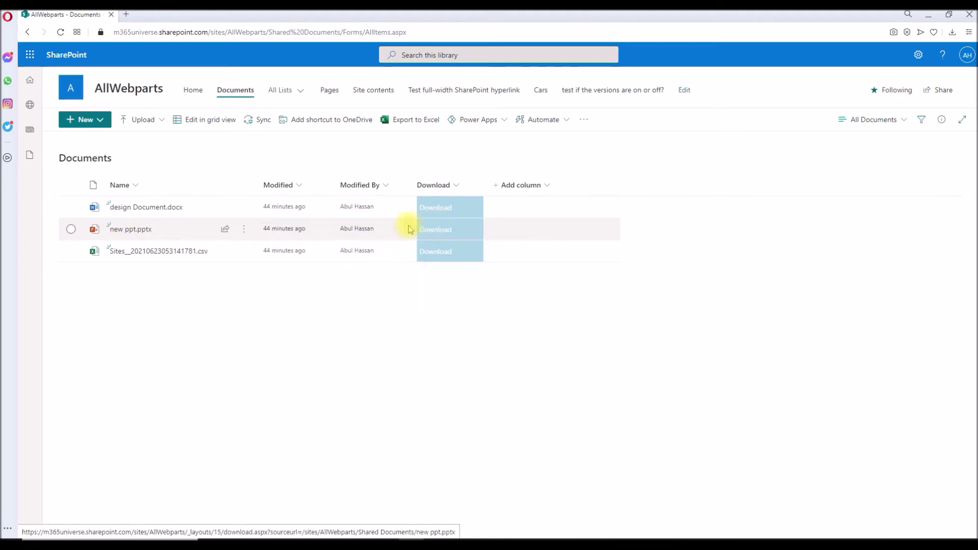
click(454, 232)
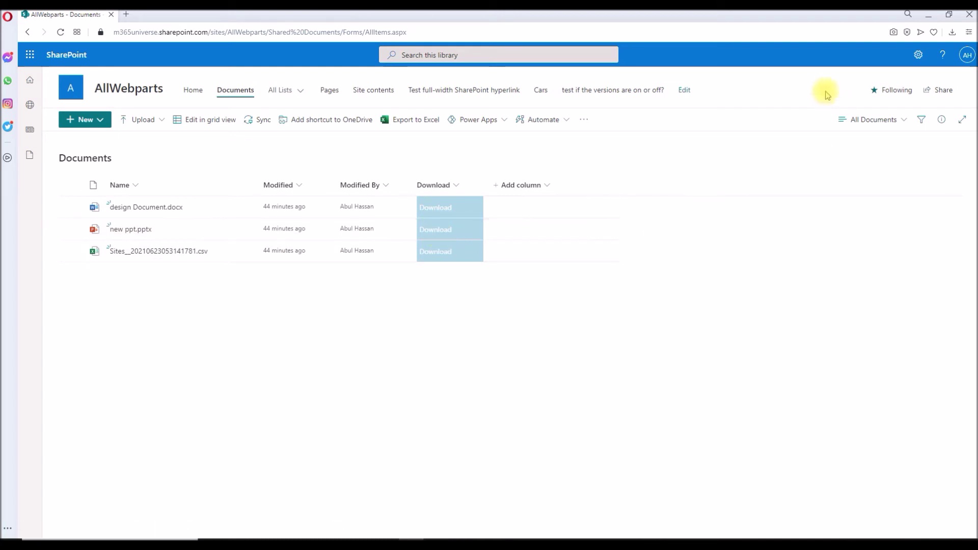
- Reopen the Download column's edit page from Library settings and scroll to Column Formatting
click(918, 56)
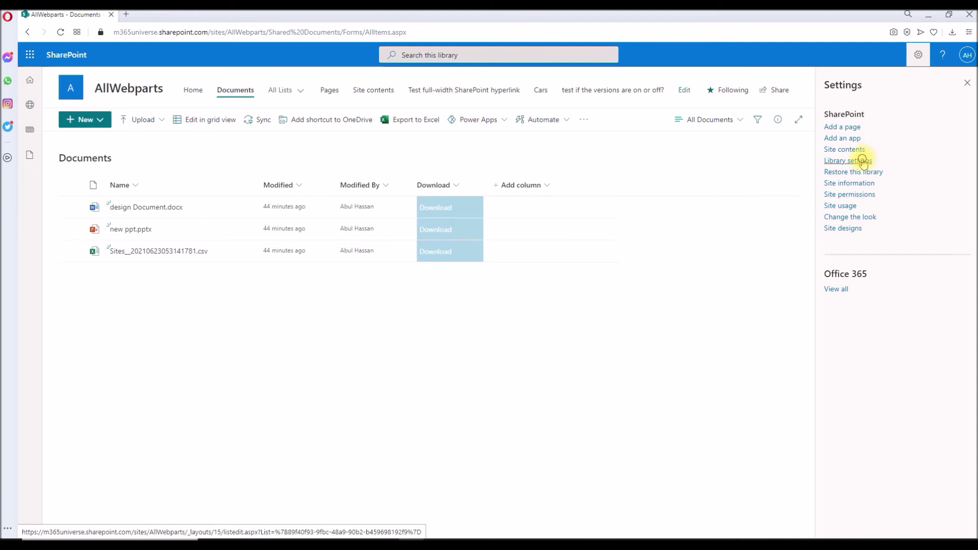
click(848, 160)
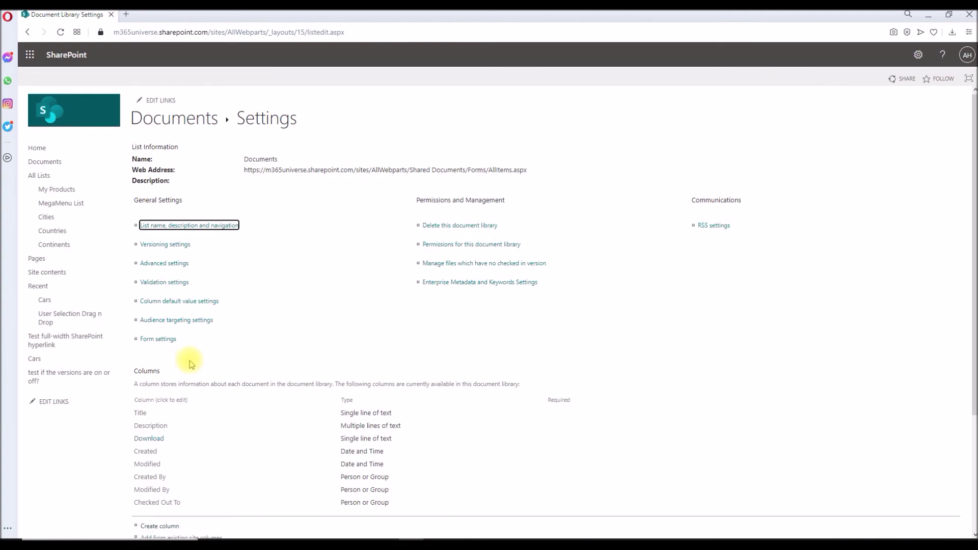
scroll(173, 342, down, 3)
click(154, 287)
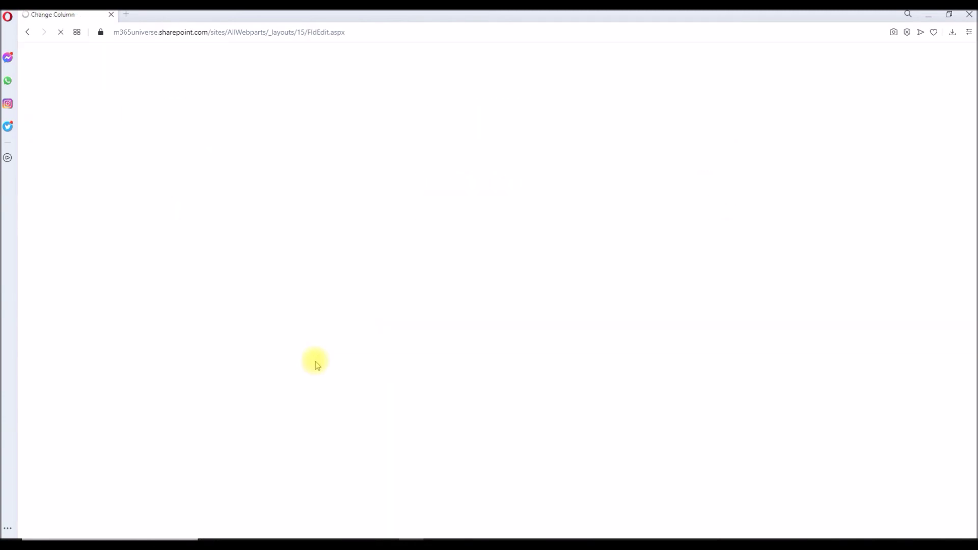
scroll(315, 369, down, 2)
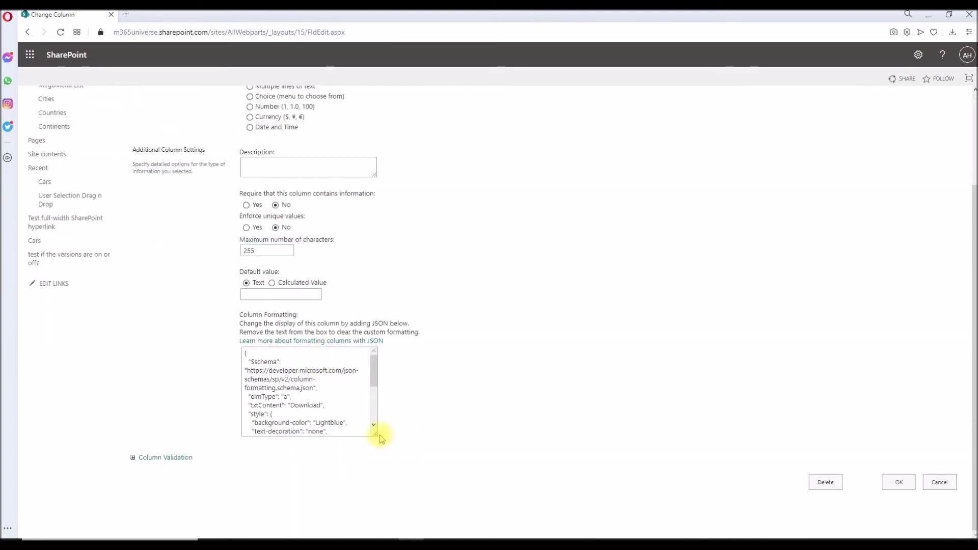
drag(374, 434, 733, 506)
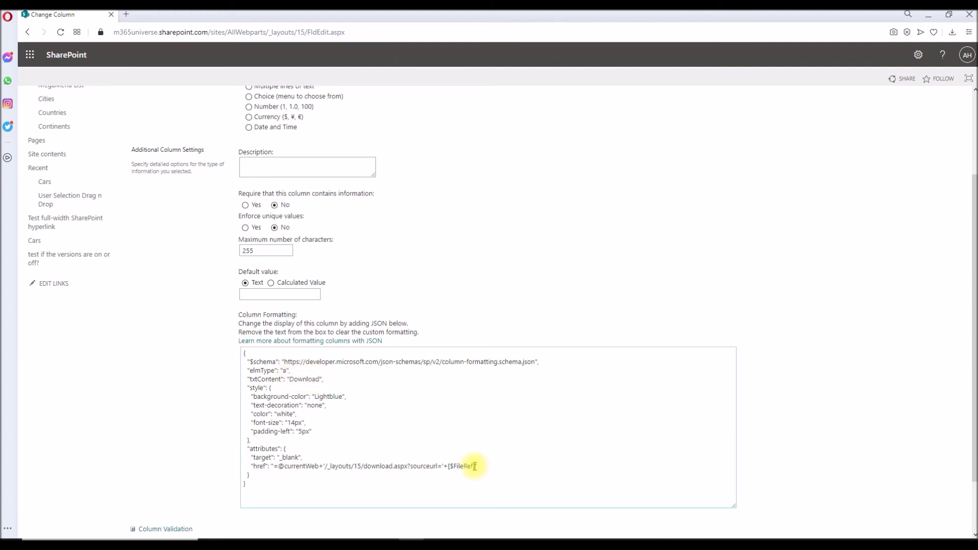
- Replace the 'Download' button text with "[$FileLeafRef]" in txtContent and save the column
drag(477, 467, 450, 466)
key(ctrl+c)
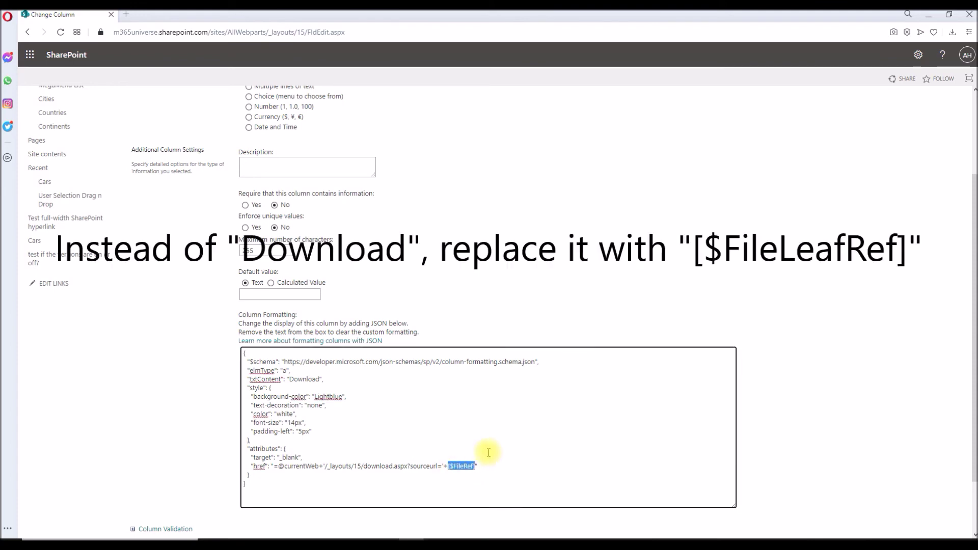
double_click(295, 379)
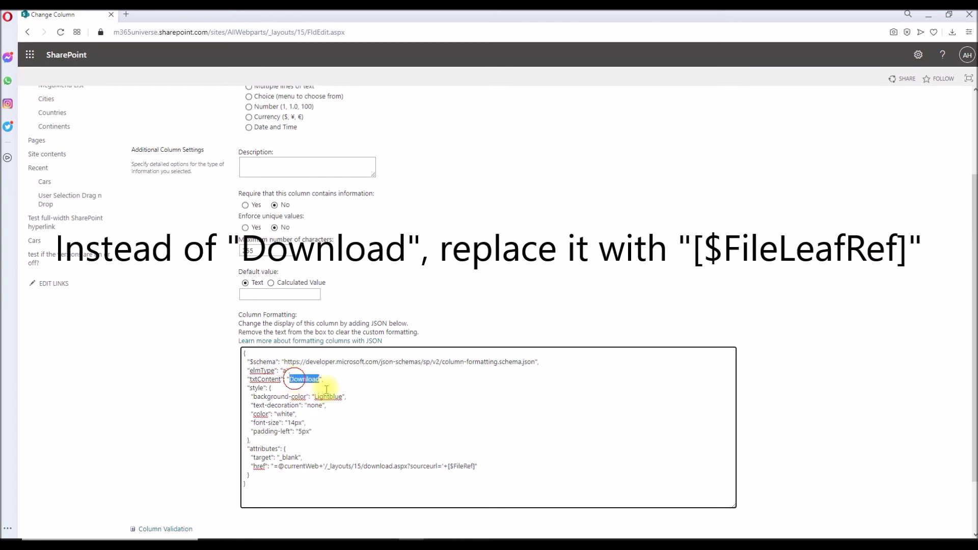
key(BackSpace)
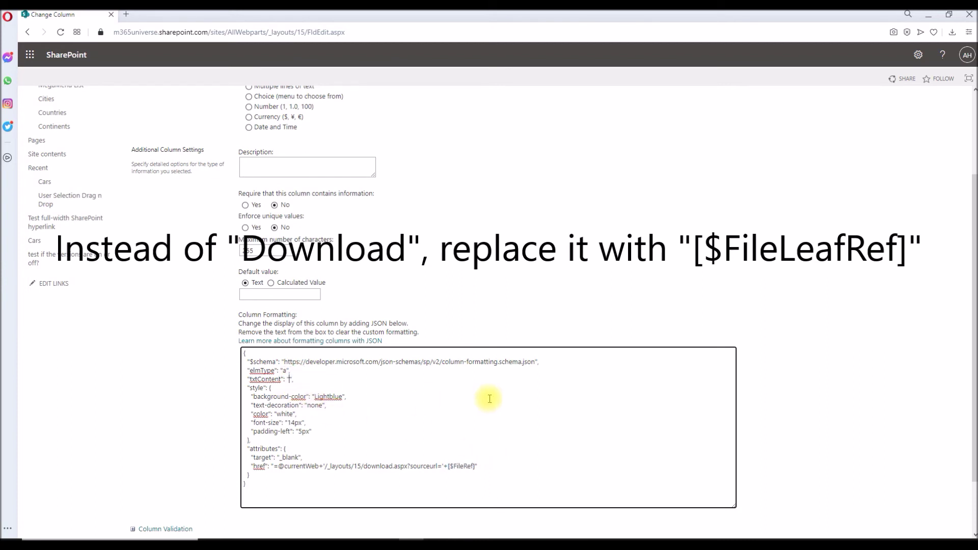
key(ctrl+v)
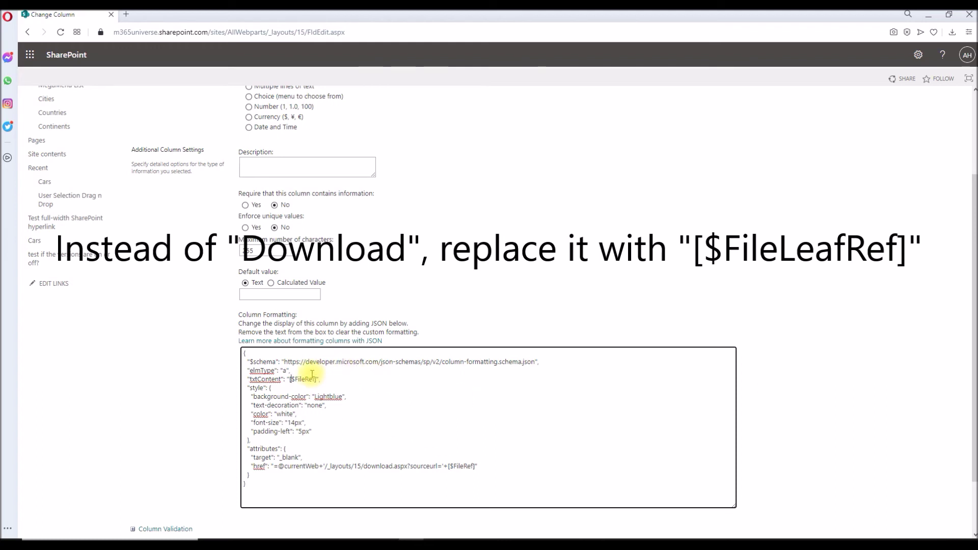
click(305, 379)
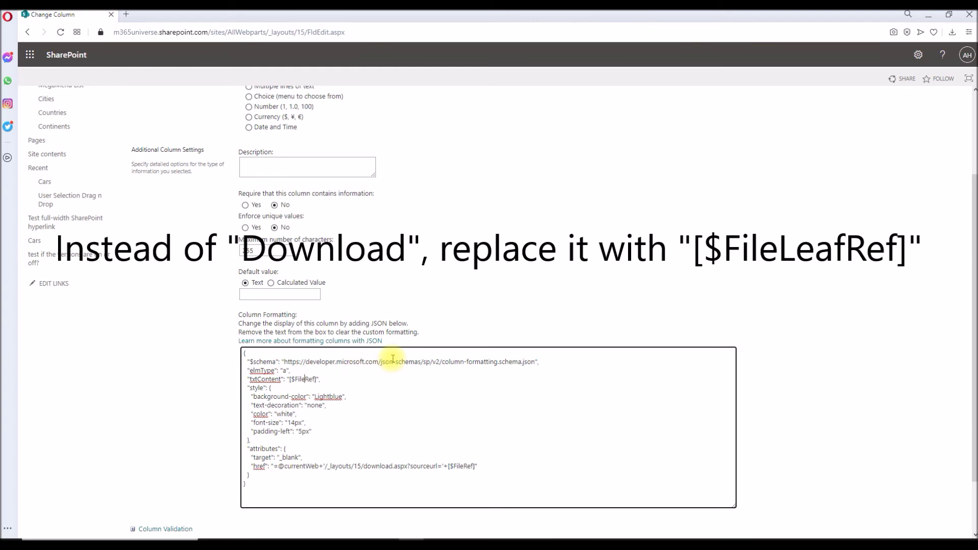
text(Leaf)
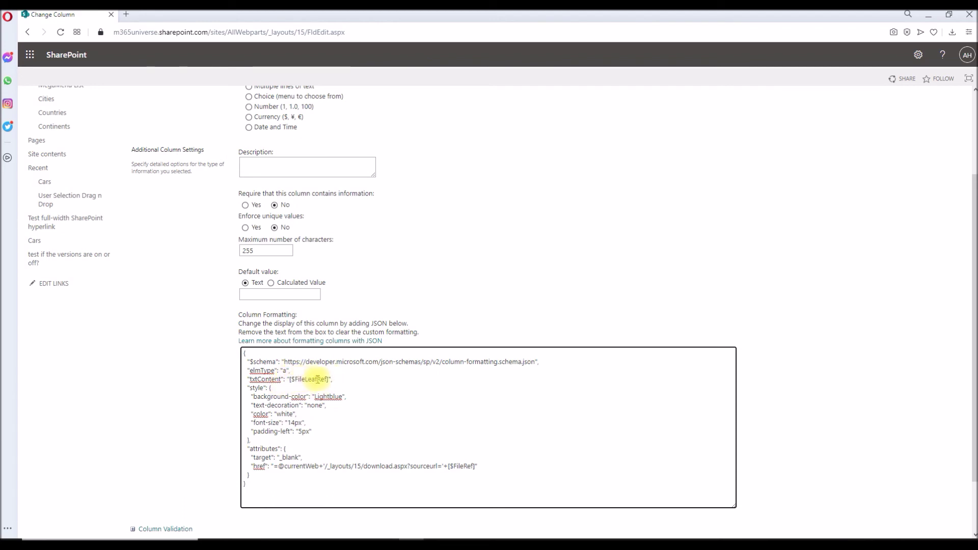
key(BackSpace)
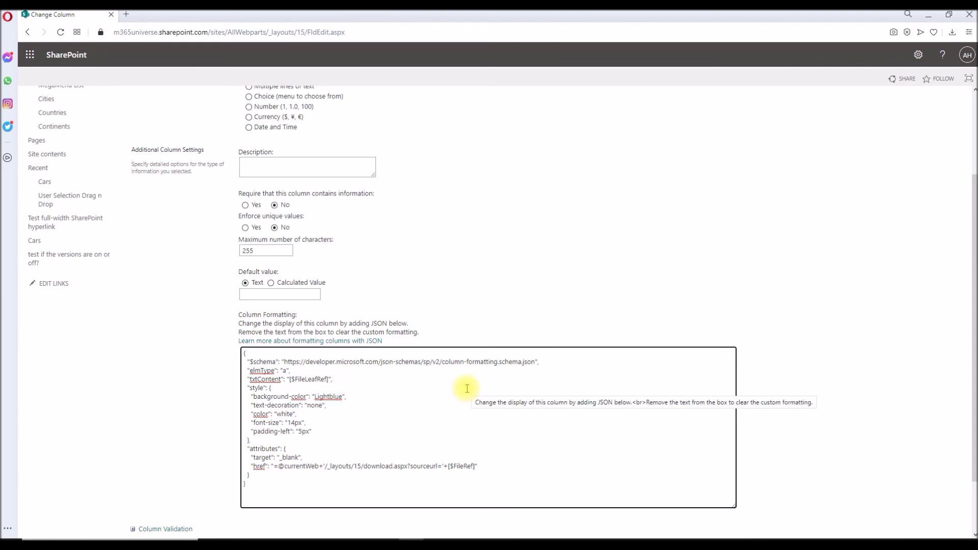
text(,)
scroll(627, 408, down, 2)
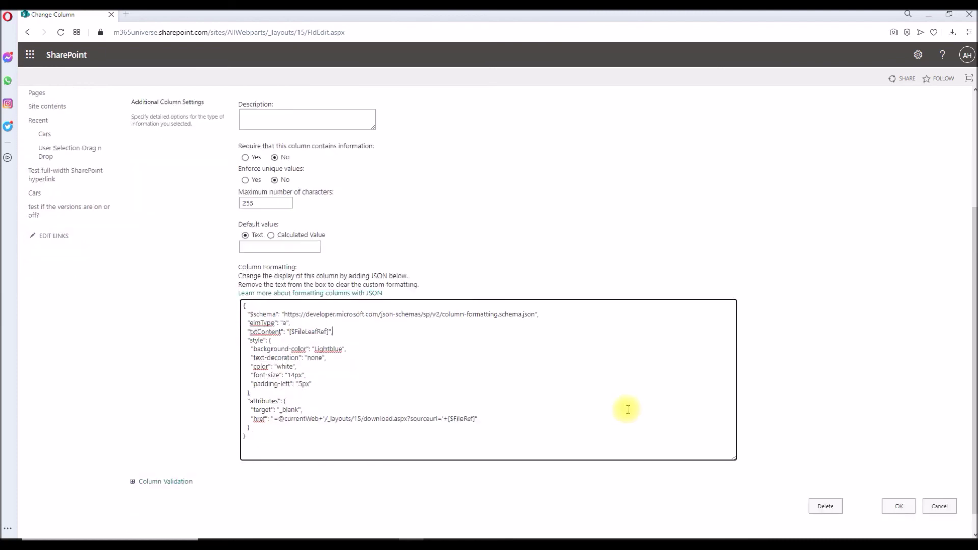
click(898, 482)
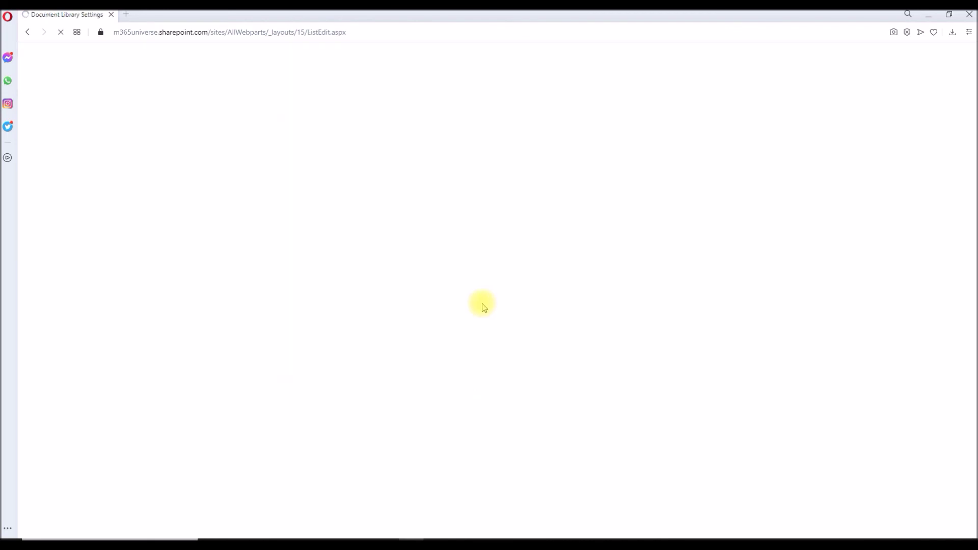
- Back in Documents, try the new ppt.pptx and design Document.docx buttons, cancelling each Save As
click(183, 124)
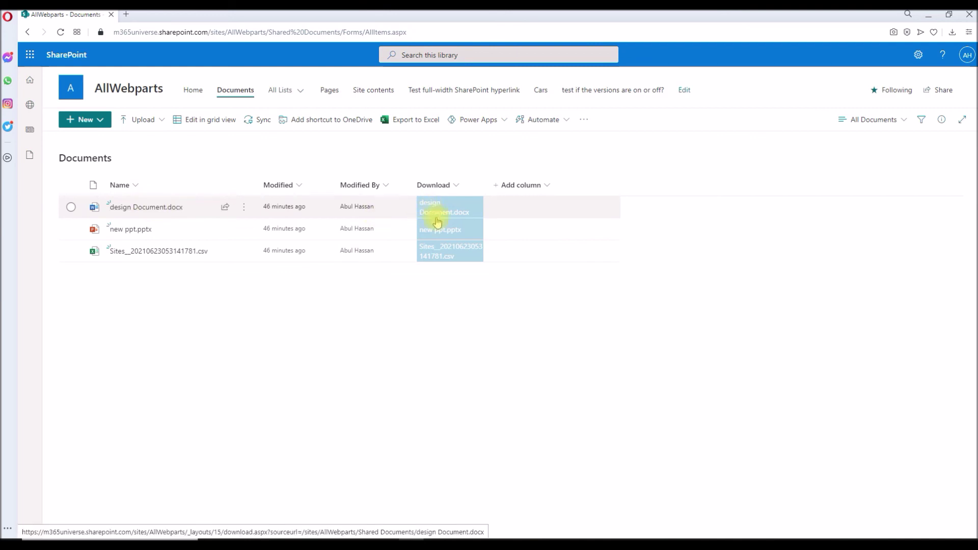
click(448, 229)
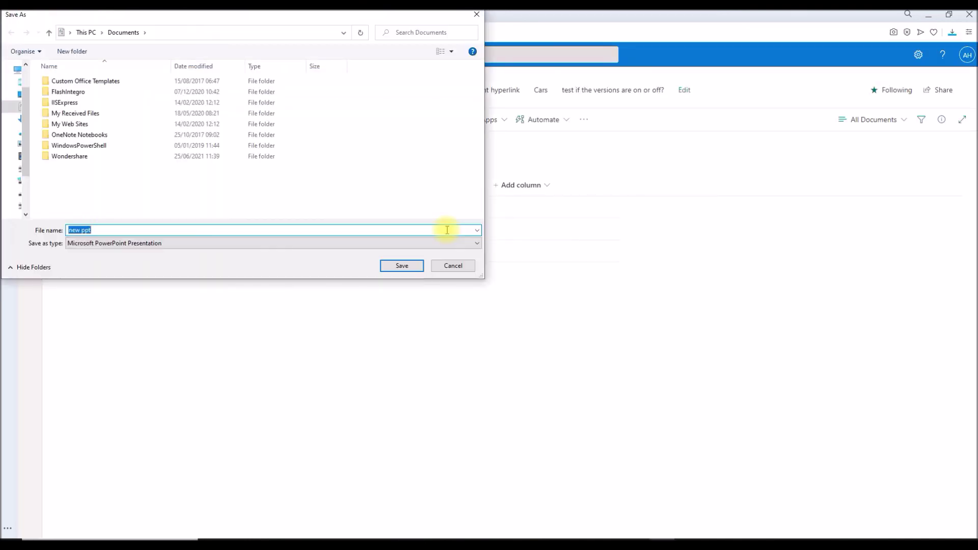
click(457, 266)
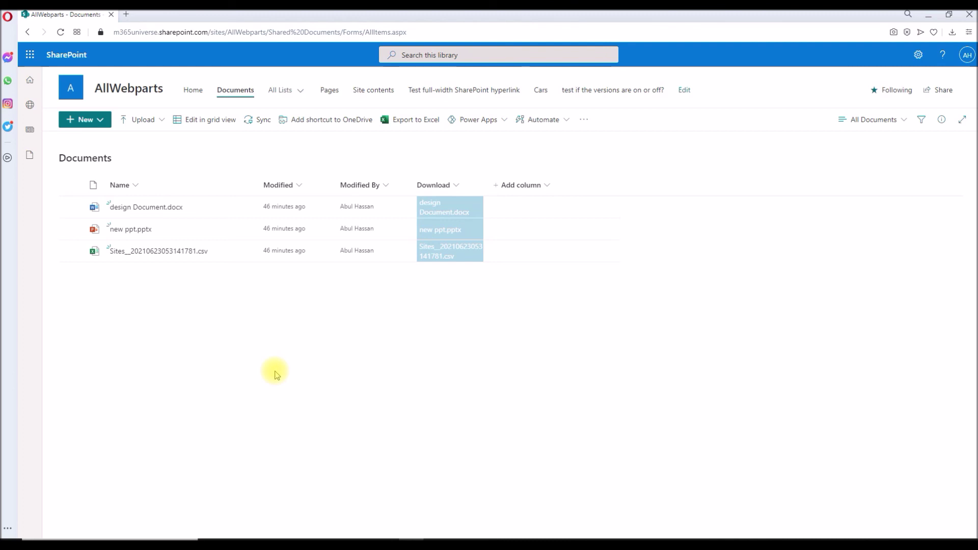
click(430, 213)
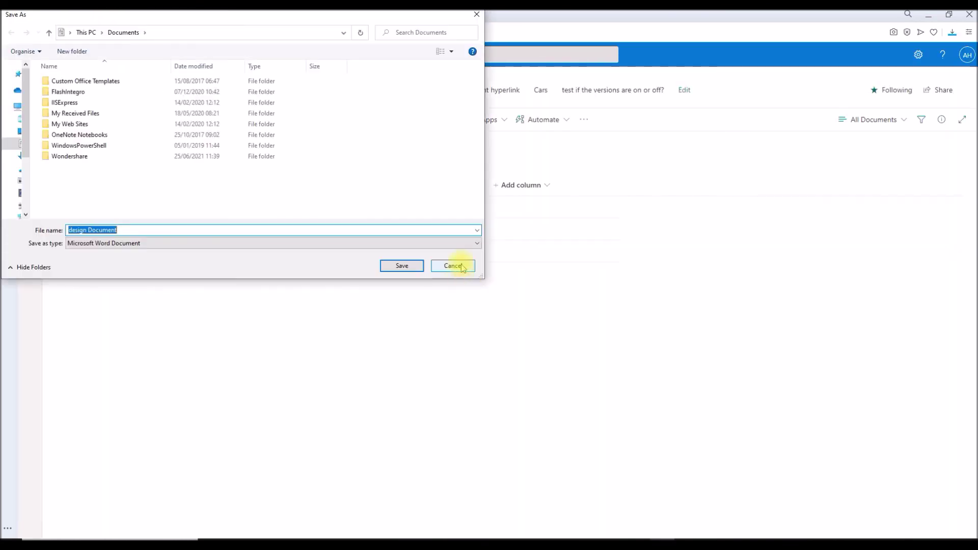
click(457, 269)
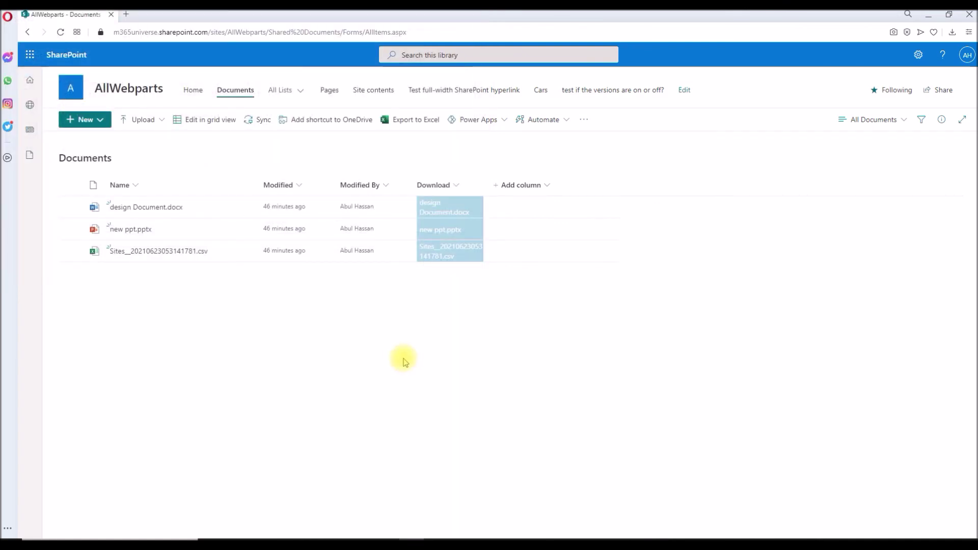